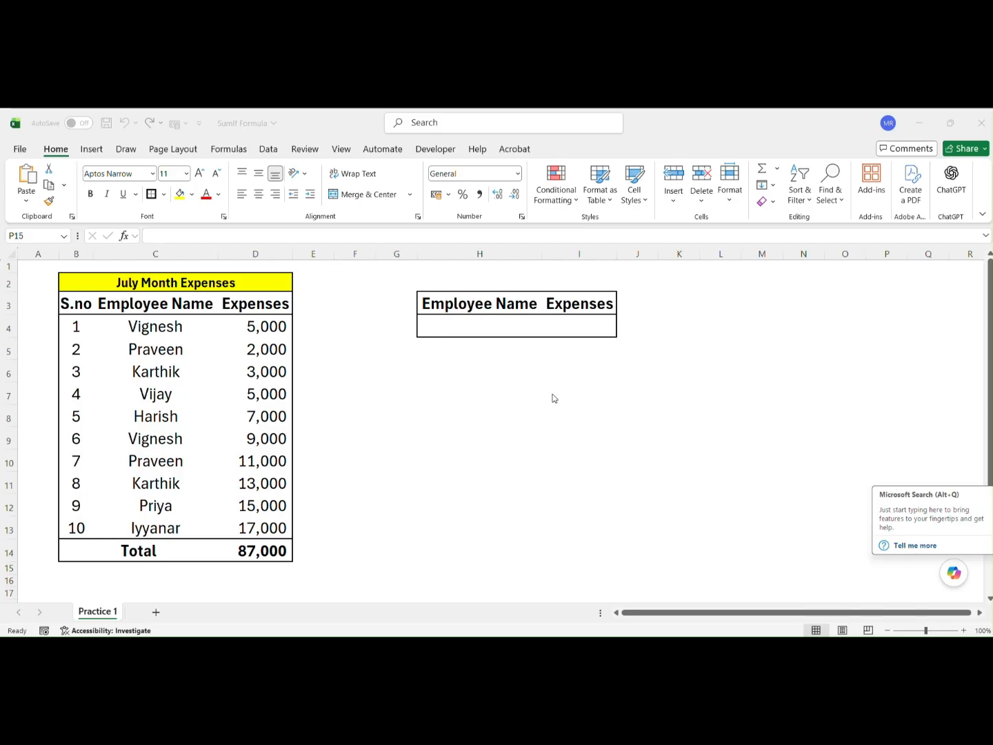
Copy the first employee's name from C4 into H4 of the lookup table, pasting values only
click(150, 323)
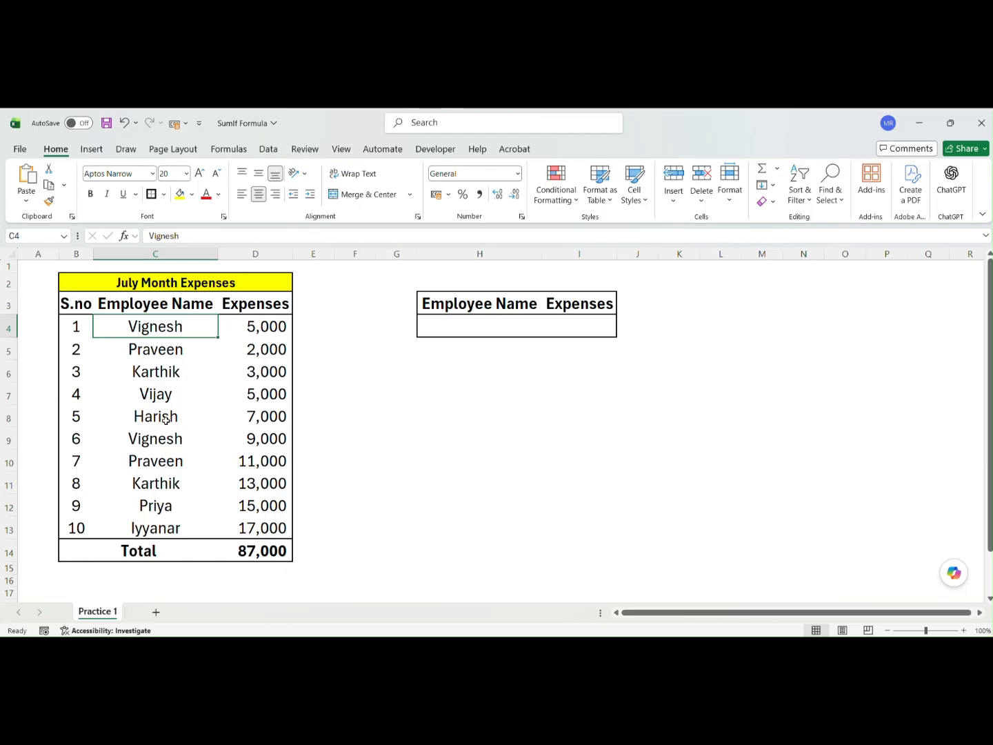
click(152, 431)
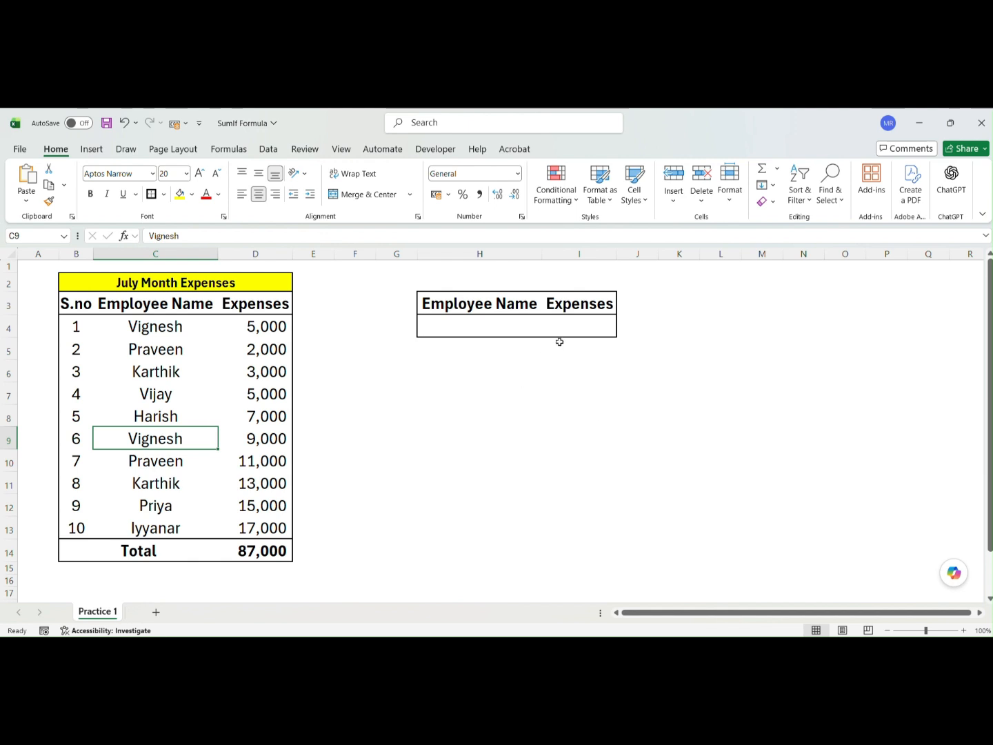
click(478, 338)
key(ctrl+Left)
key(Left)
key(Up)
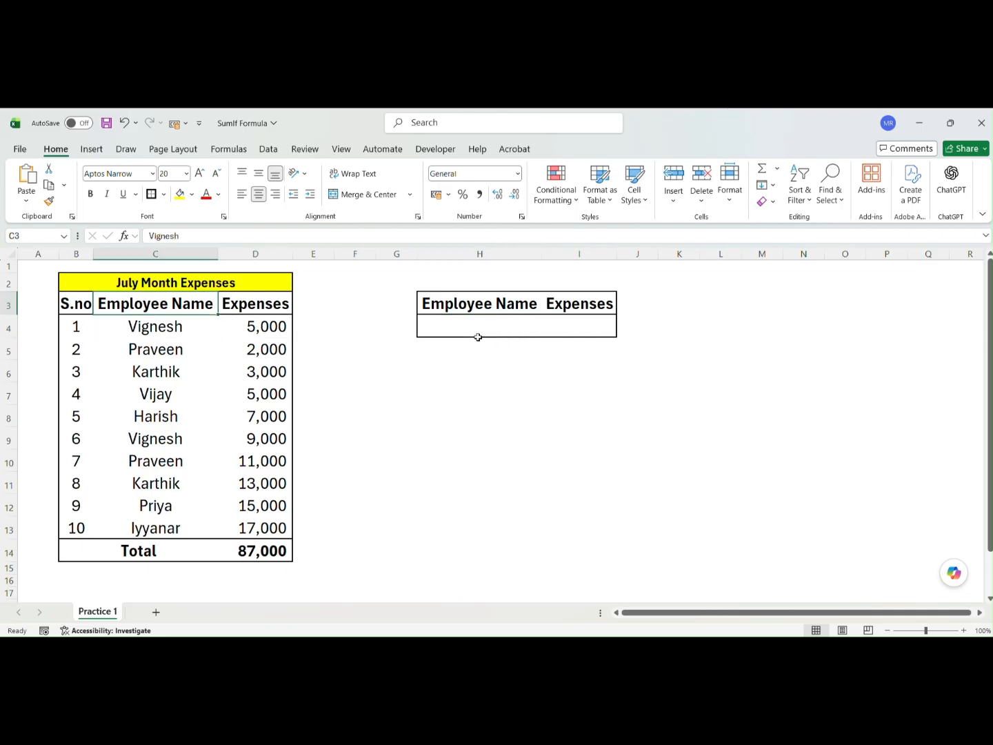
key(Down)
key(ctrl+c)
key(Right)
key(Right)
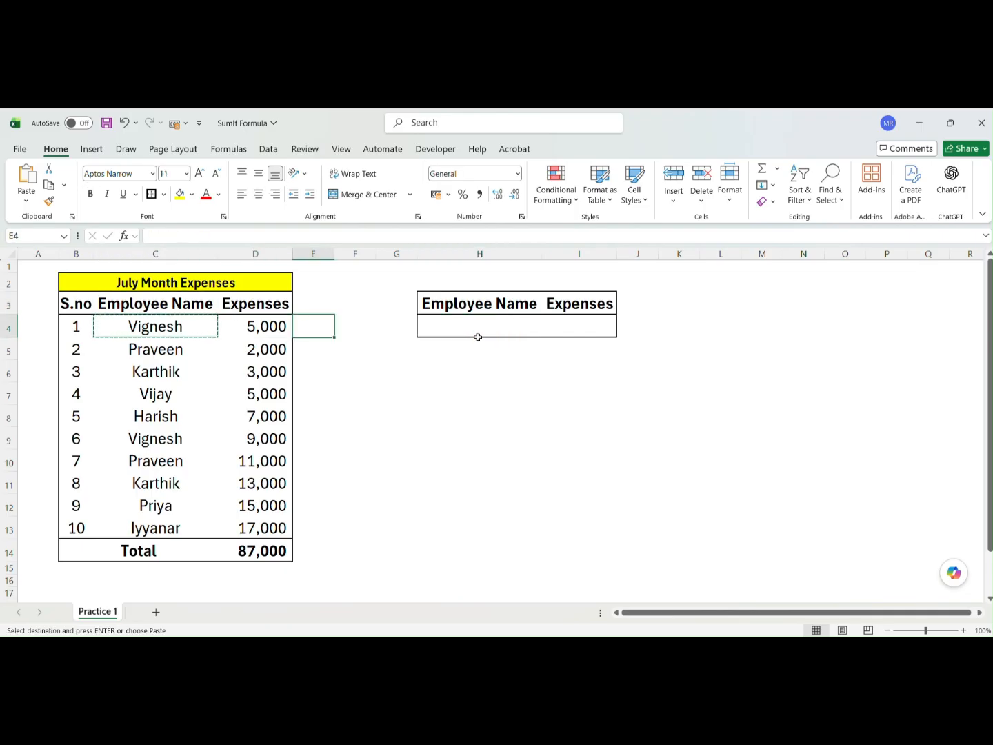
key(Right)
key(Right)
key(Right)
key(ctrl+alt+v)
key(v)
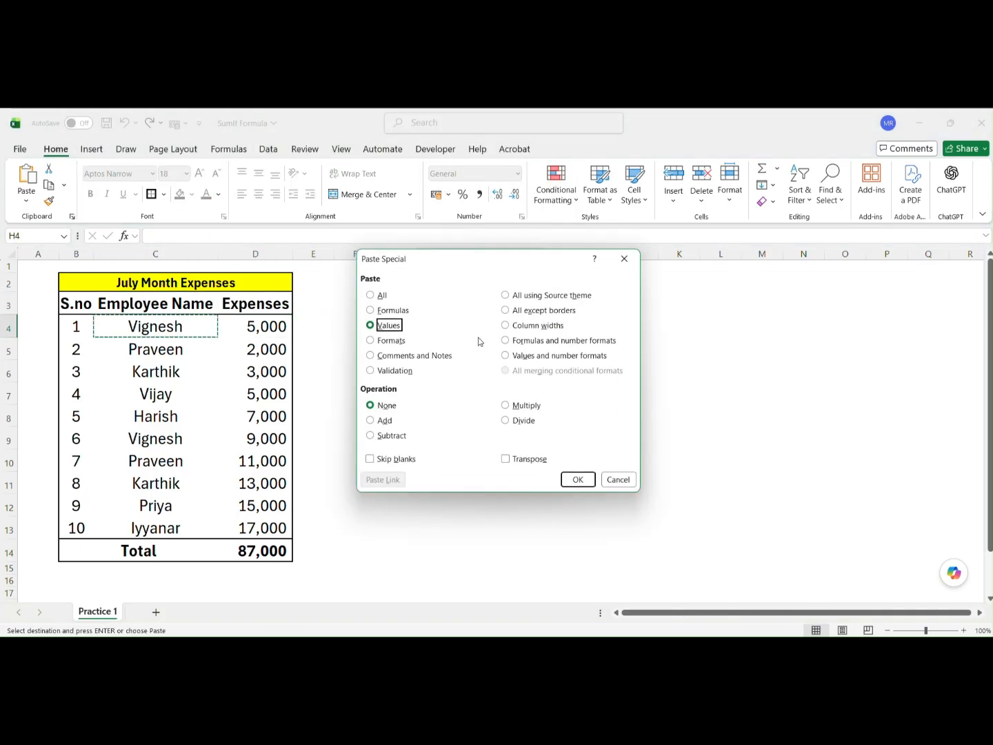
key(Return)
key(Down)
key(Up)
Enter the formula =SUMIF(C4:C13,H4,D4:D13) in I4 to total the expenses of the employee named in H4
key(Right)
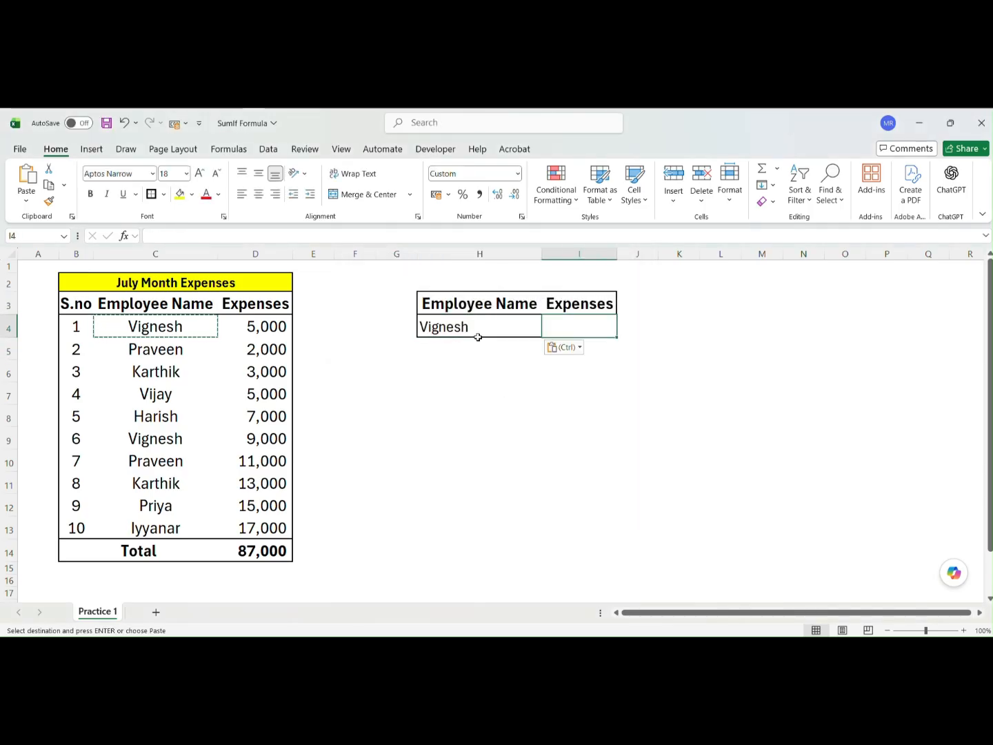
key(Escape)
text(=SUM)
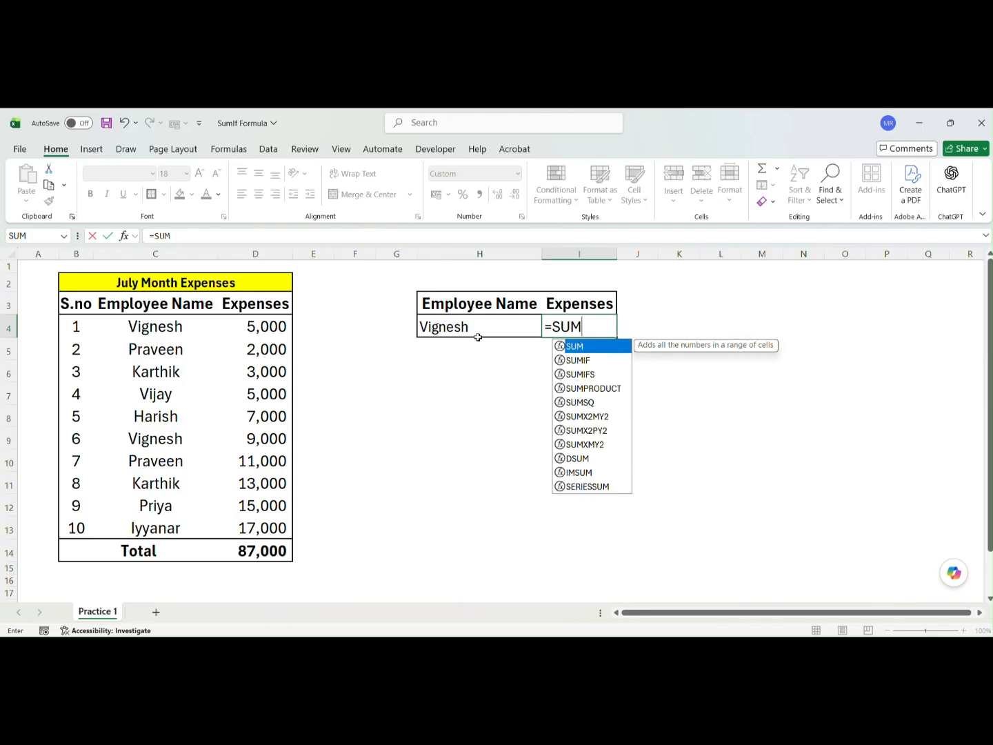
key(Down)
key(Tab)
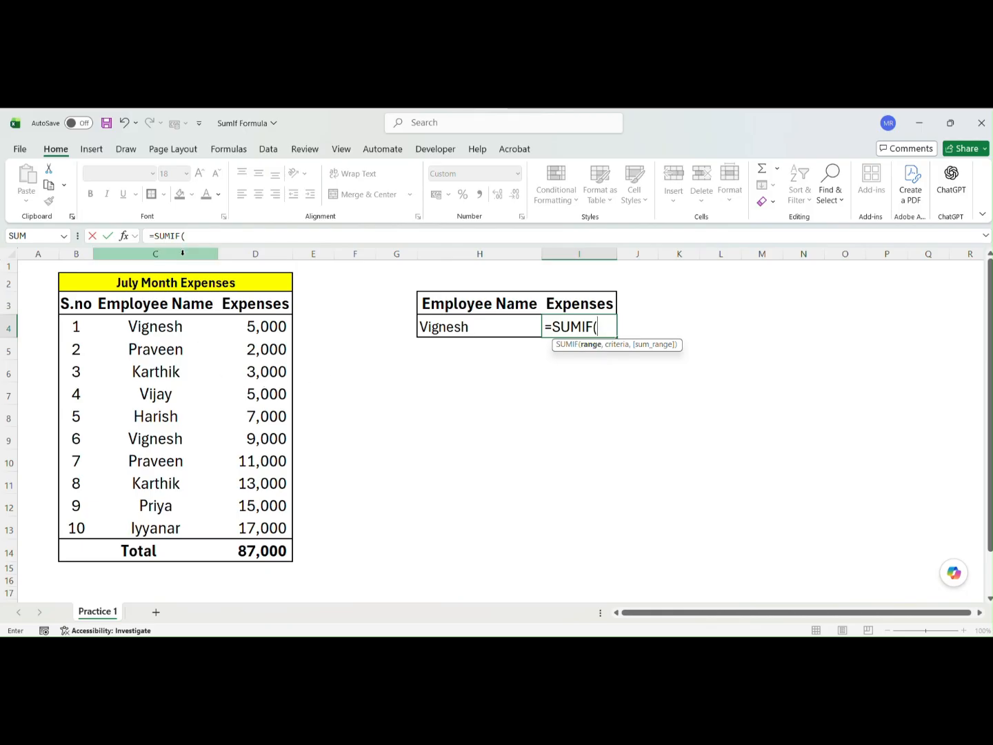
click(166, 325)
drag(167, 325, 185, 526)
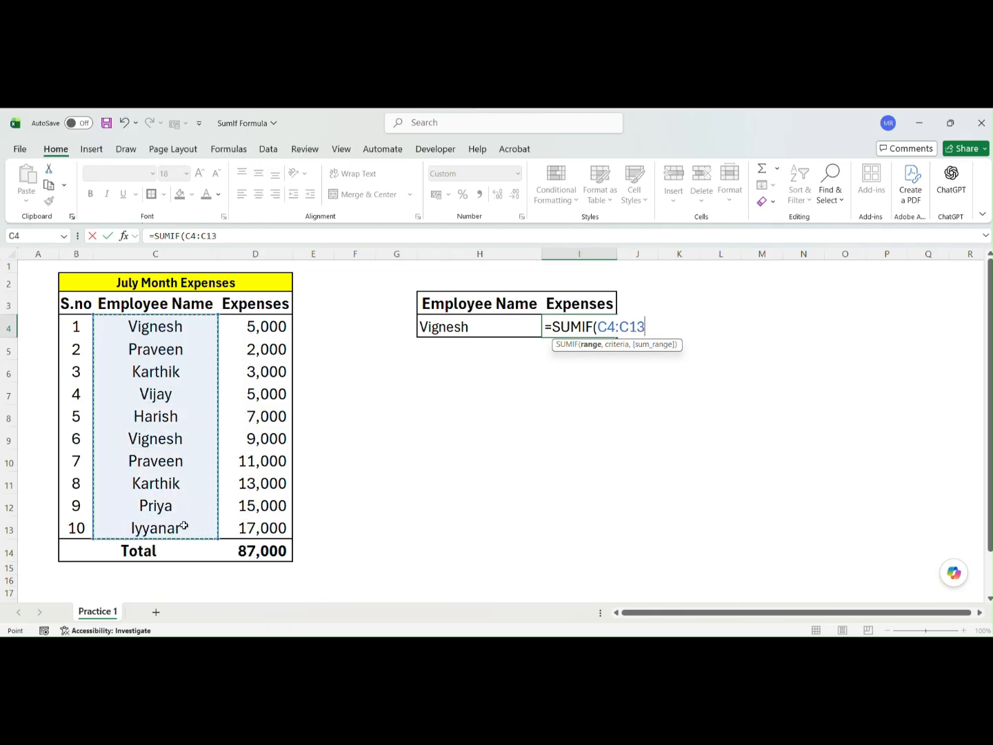
text(,)
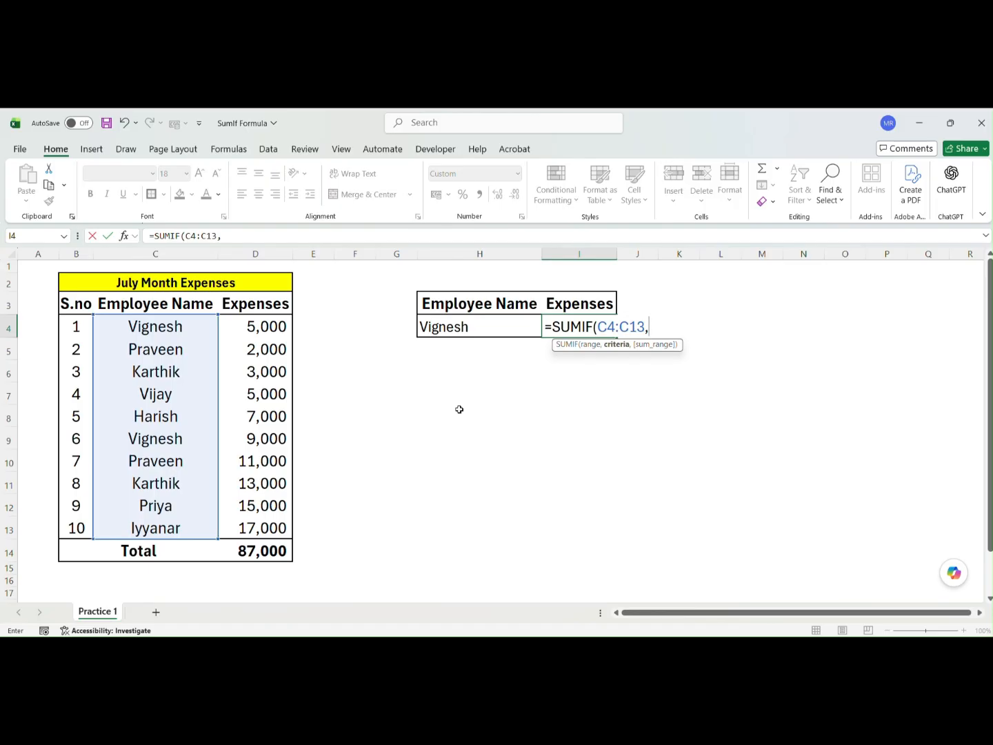
click(460, 325)
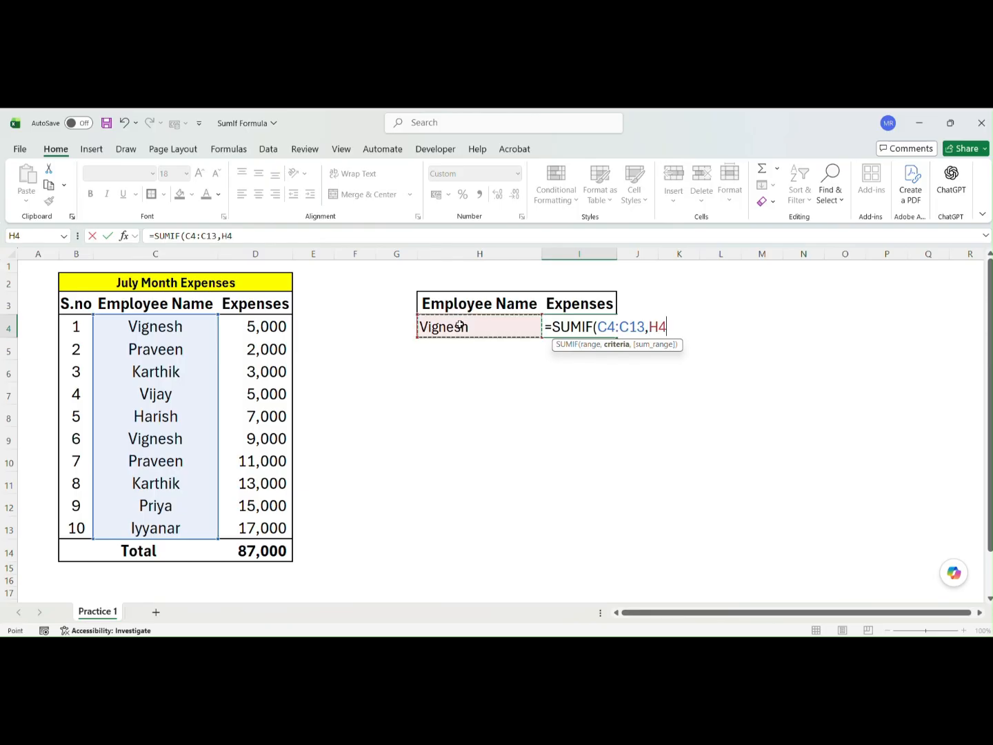
text(,)
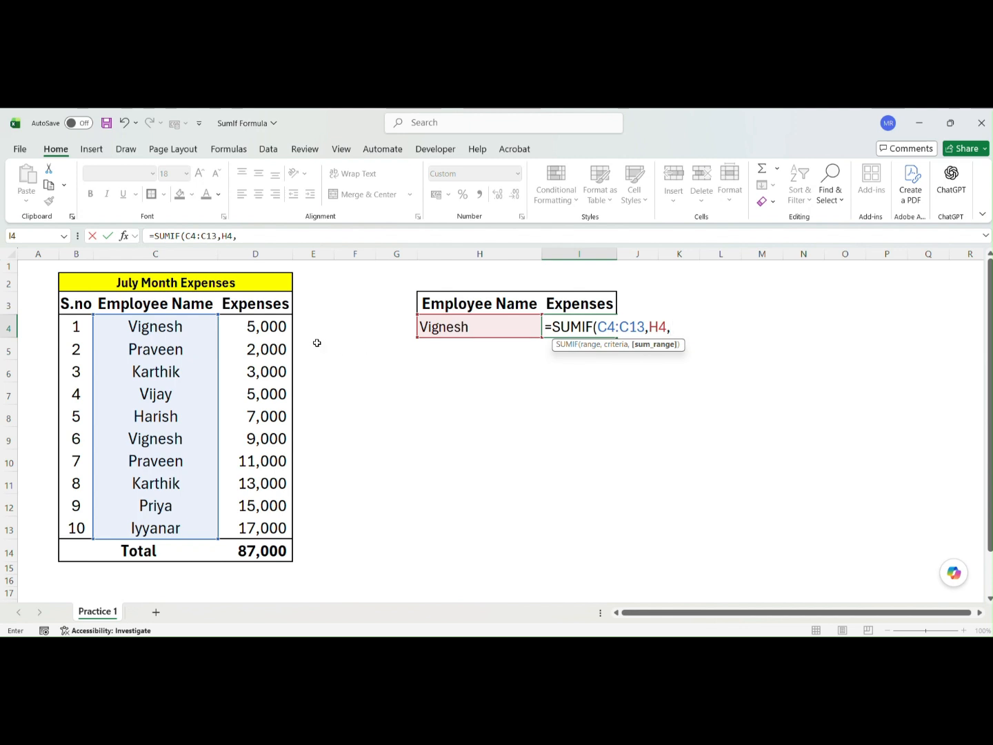
drag(270, 329, 266, 529)
text())
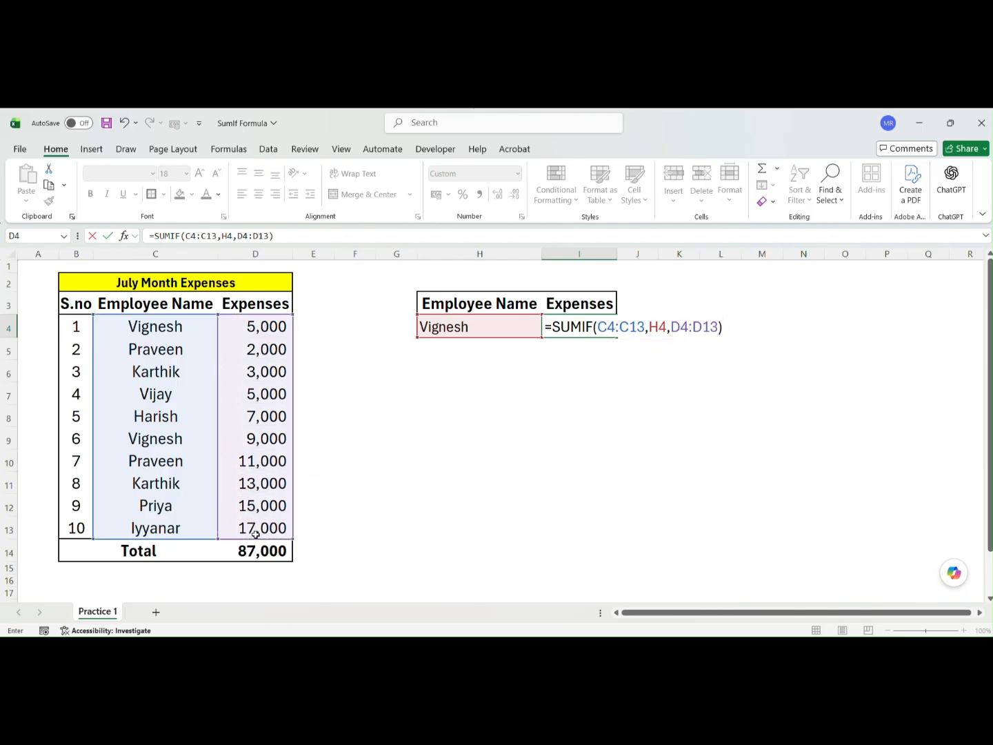
key(Return)
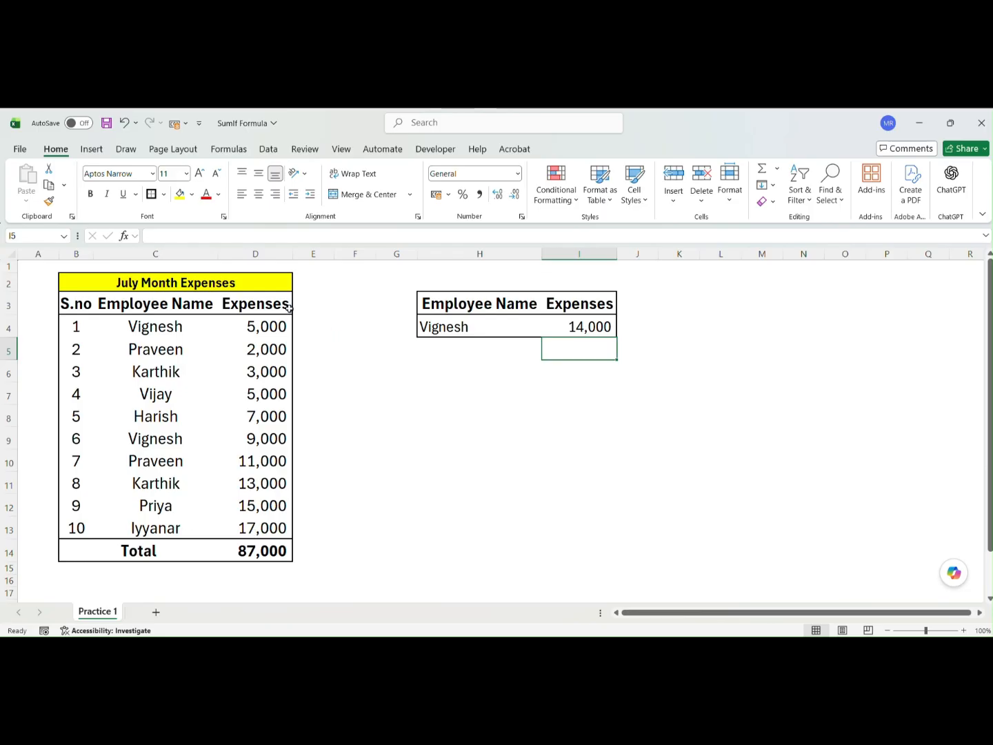
Fill the first employee's two rows, B4:D4 and B9:D9, with the lightest green theme color
drag(79, 330, 259, 324)
click(193, 195)
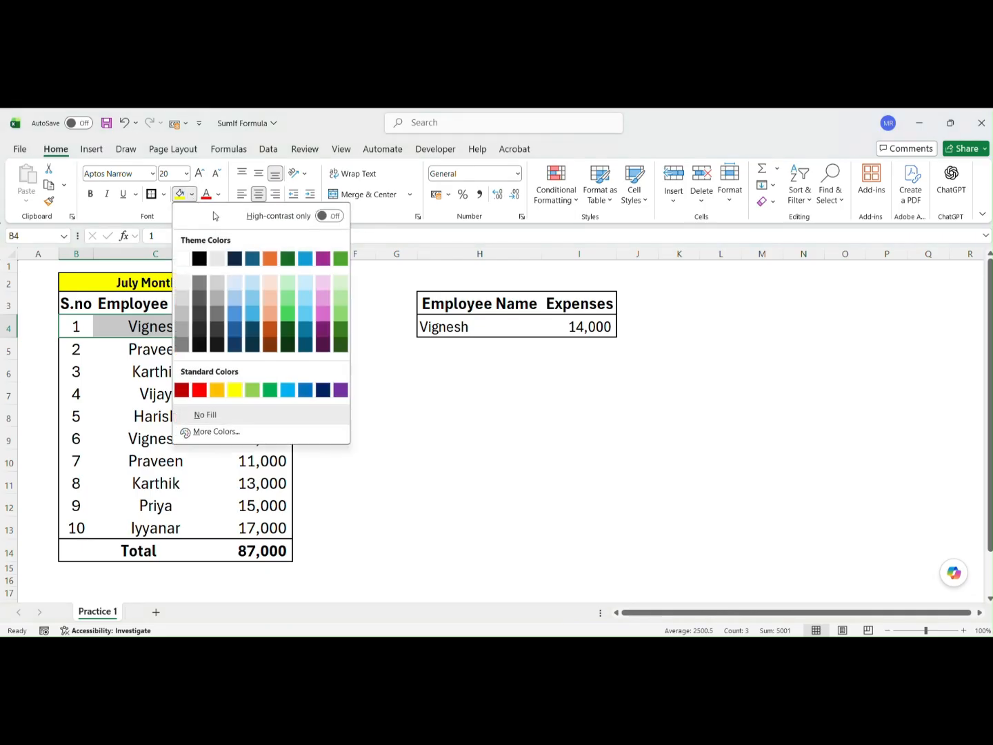
click(344, 283)
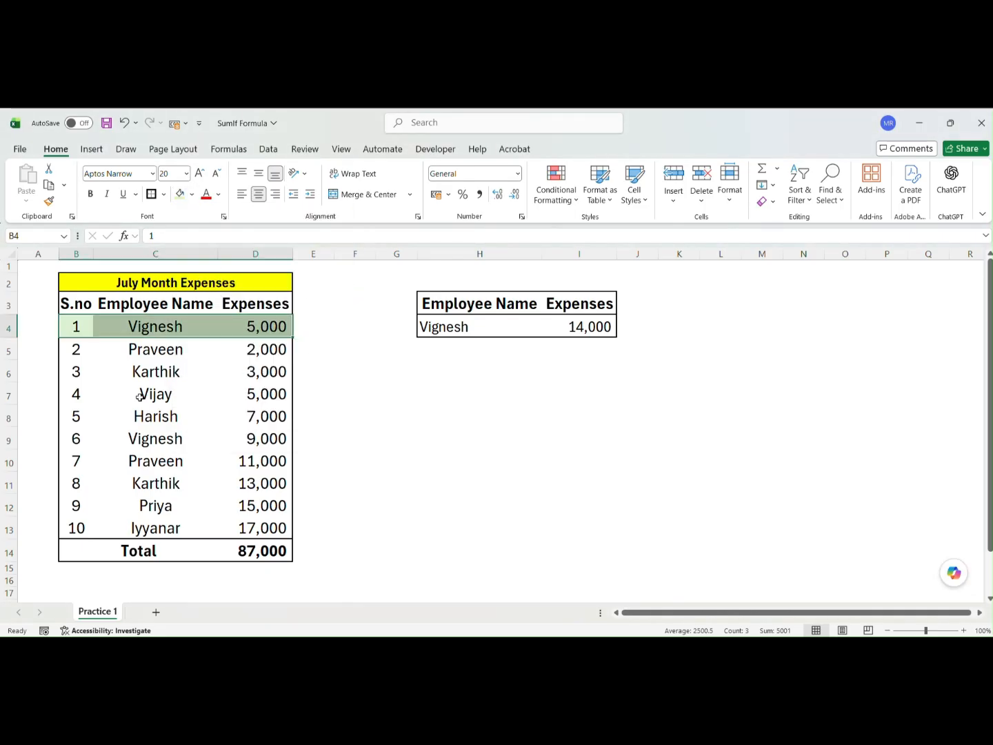
drag(73, 444, 242, 440)
click(180, 194)
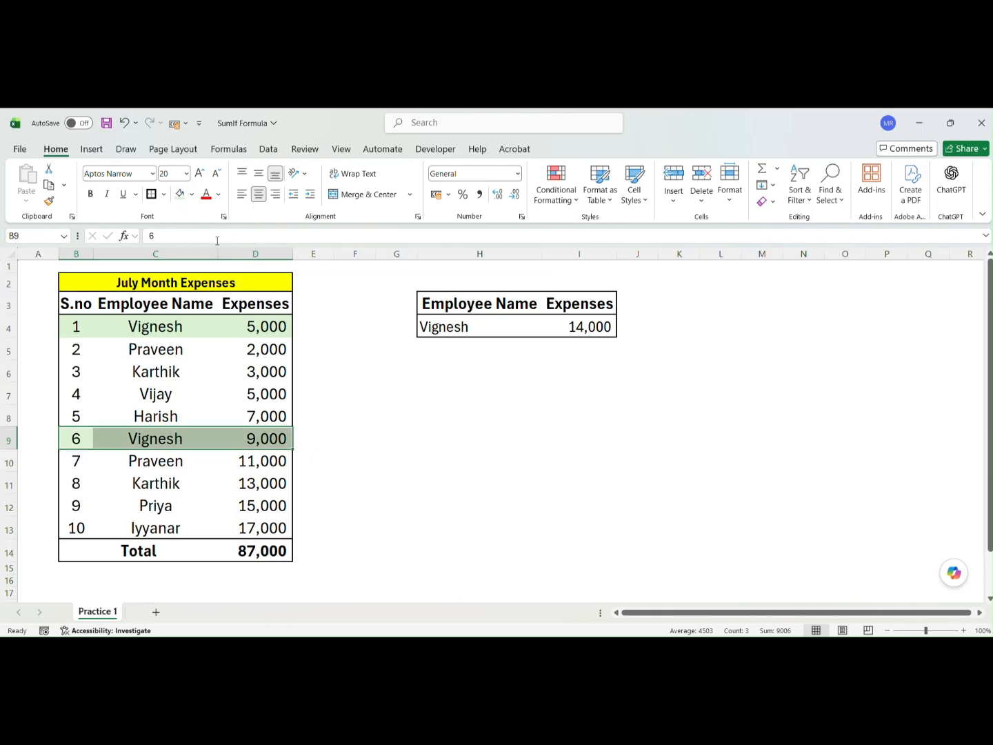
Check the combined sum of D4 and D9 against the SUMIF result in I4
click(260, 328)
ctrl+click(272, 439)
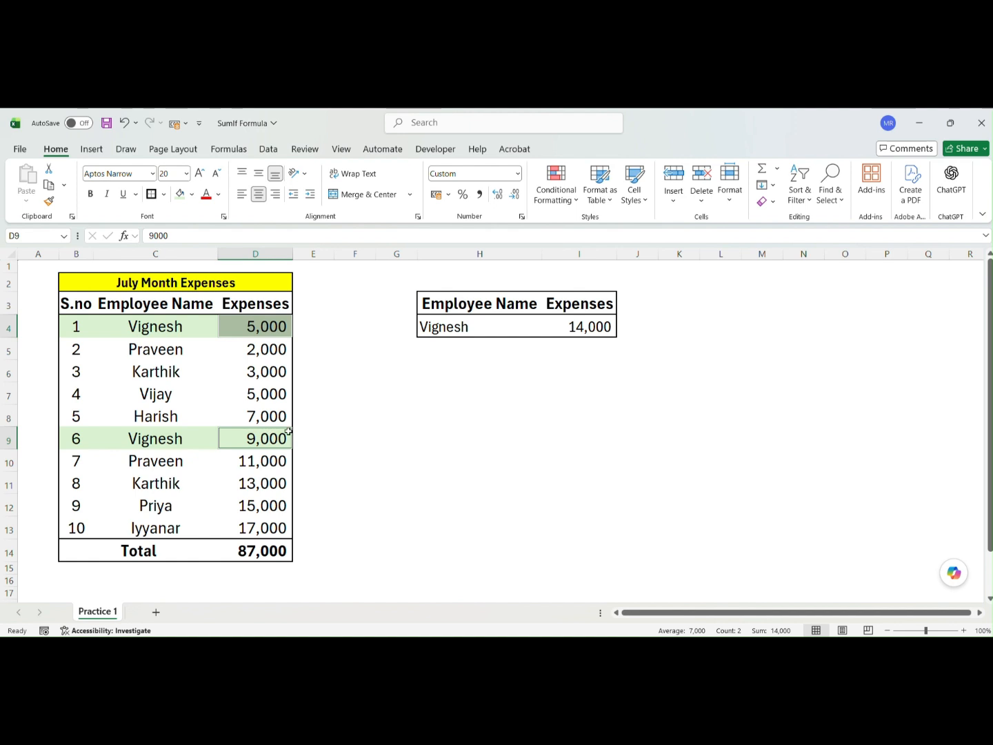
click(586, 323)
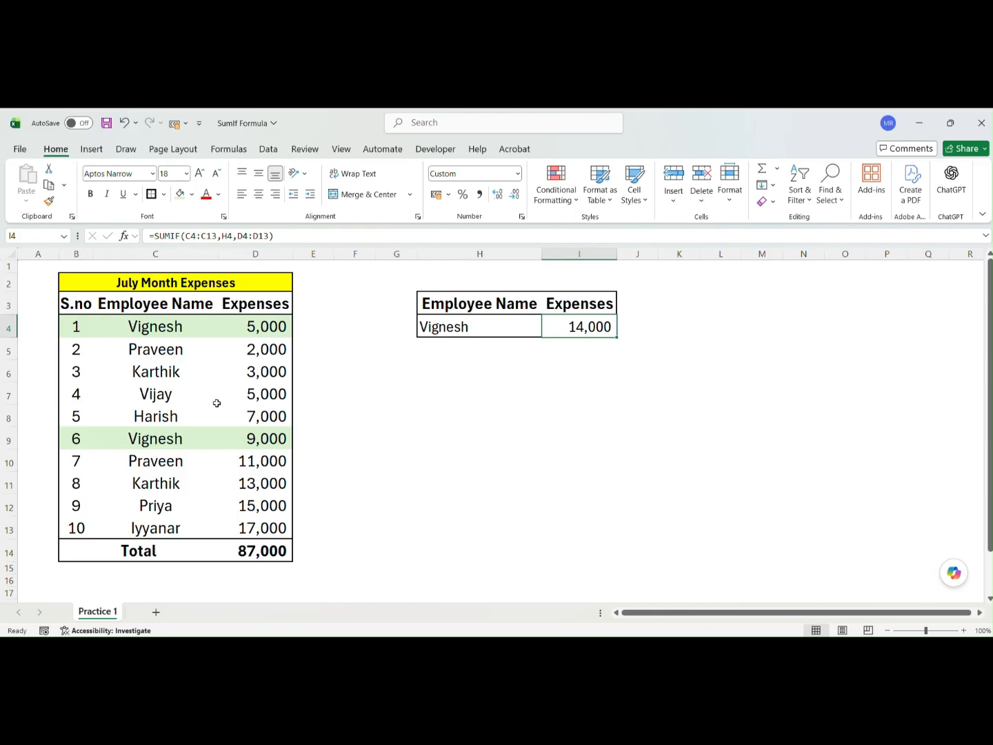
Replace the name in H4 with the employee name from C5, pasting values only, and check the formula cell I4
click(179, 351)
key(ctrl+c)
key(Right)
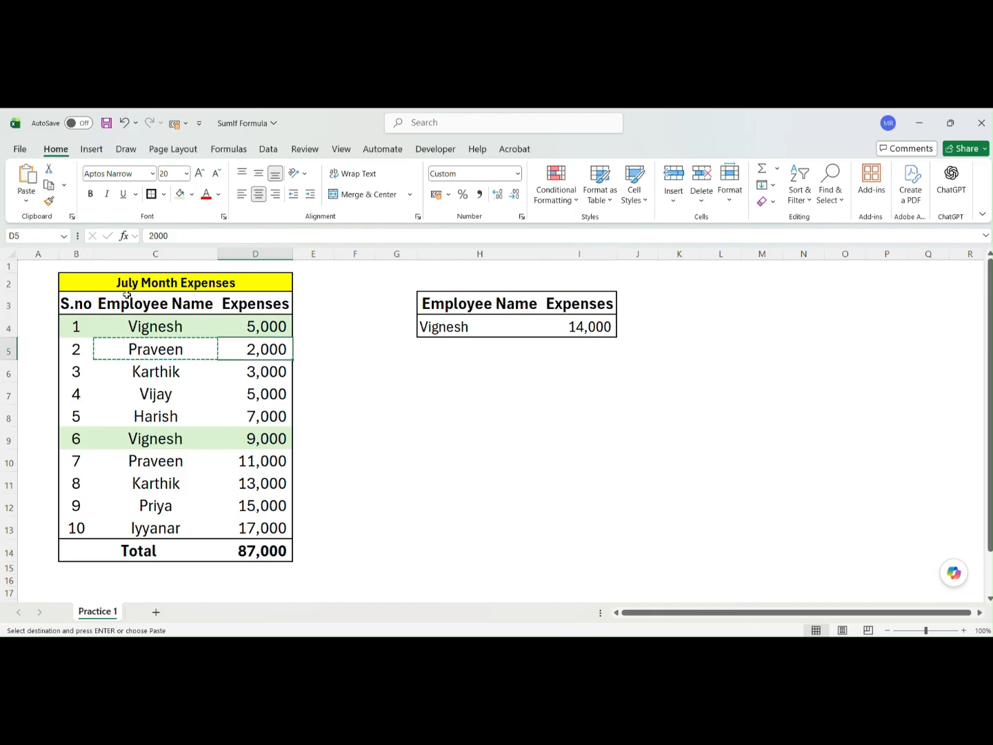
key(Right)
key(Right)
key(Right)
key(Right)
key(Up)
key(alt+e)
key(s)
key(v)
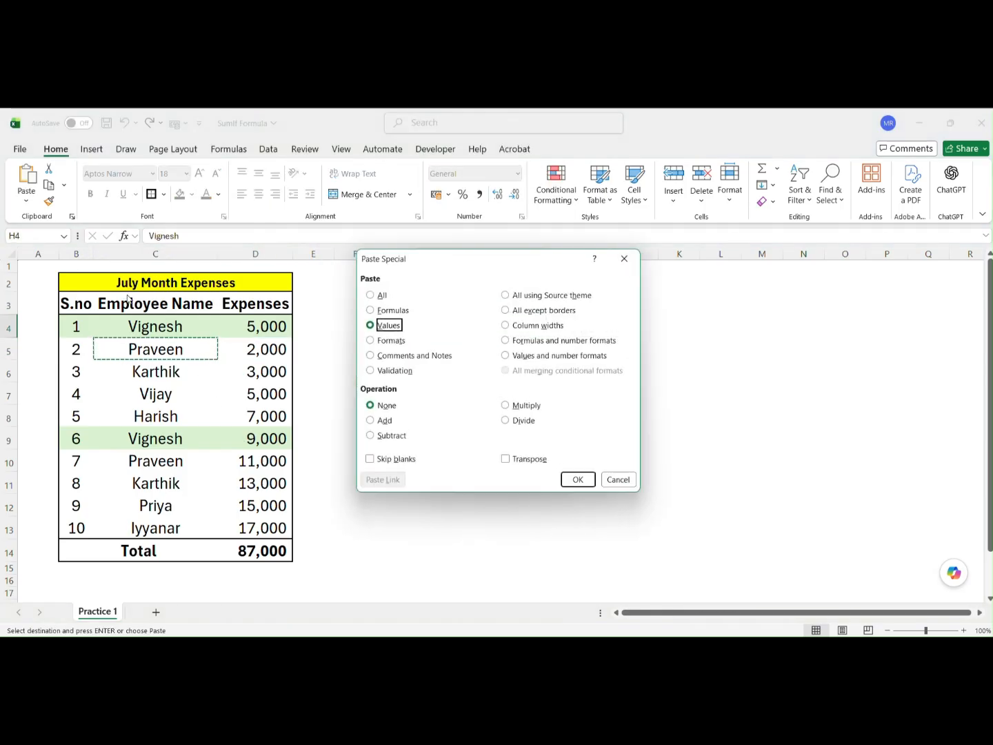
key(Return)
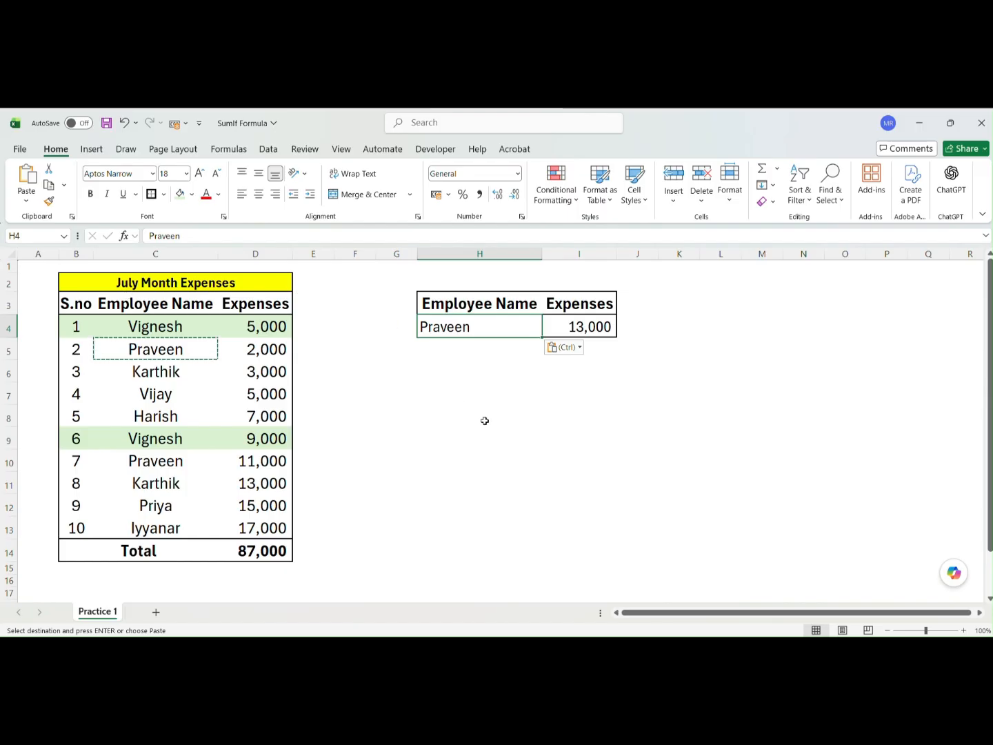
click(588, 317)
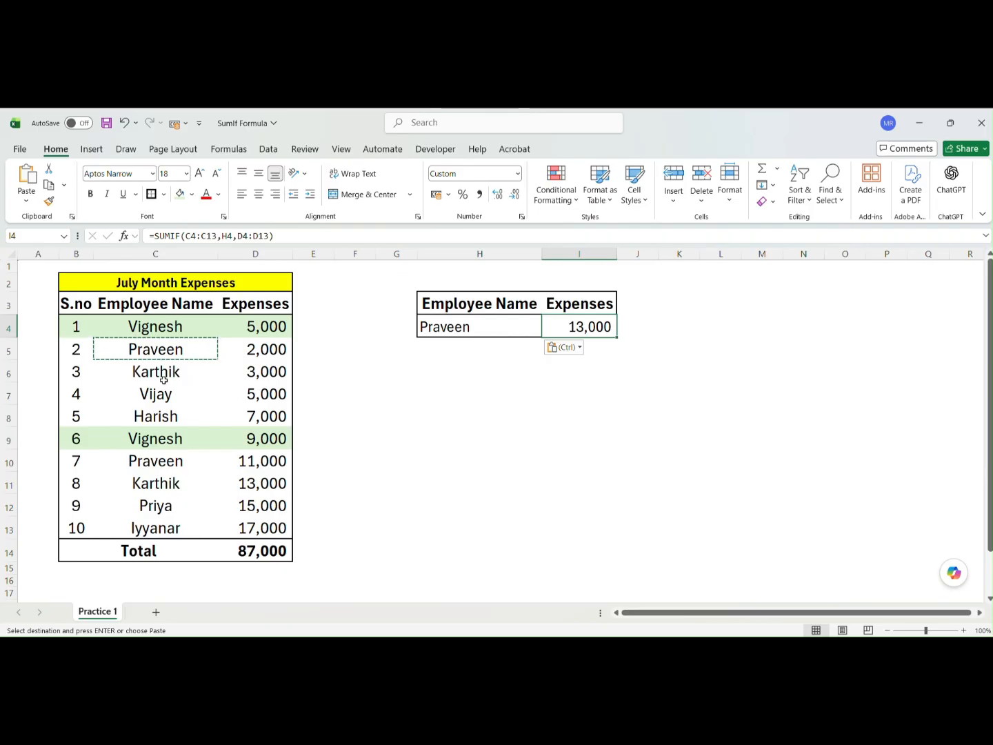
Fill the second employee's rows, B5:D5 and B10:D10, with the lightest blue theme color and check the sum of D5 and D10
drag(80, 350, 253, 351)
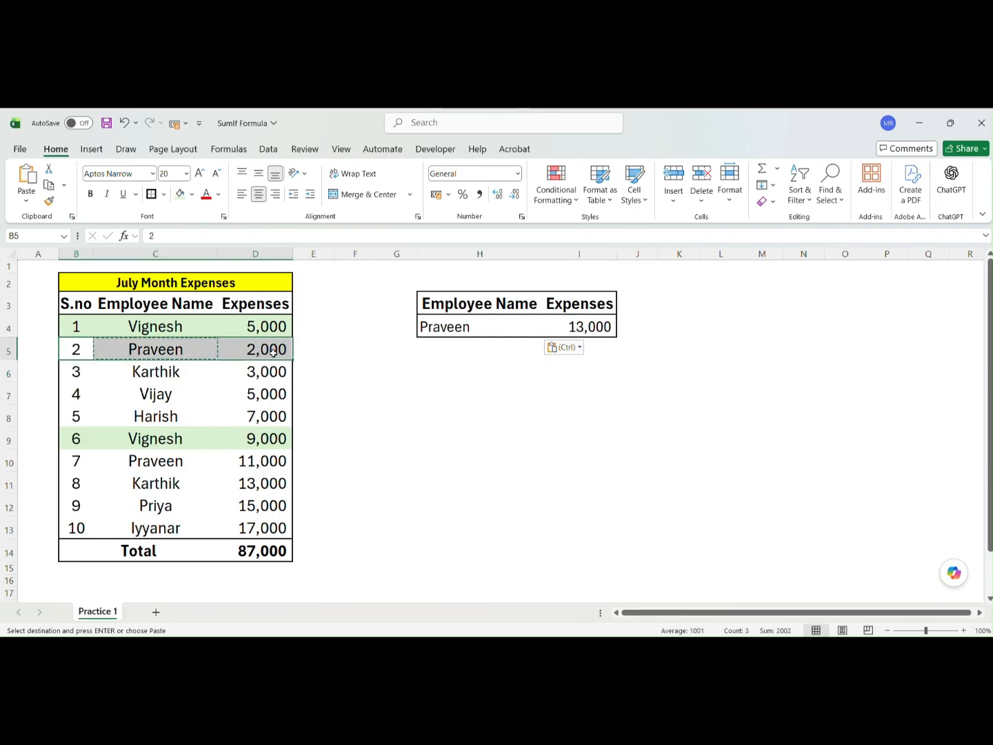
click(191, 195)
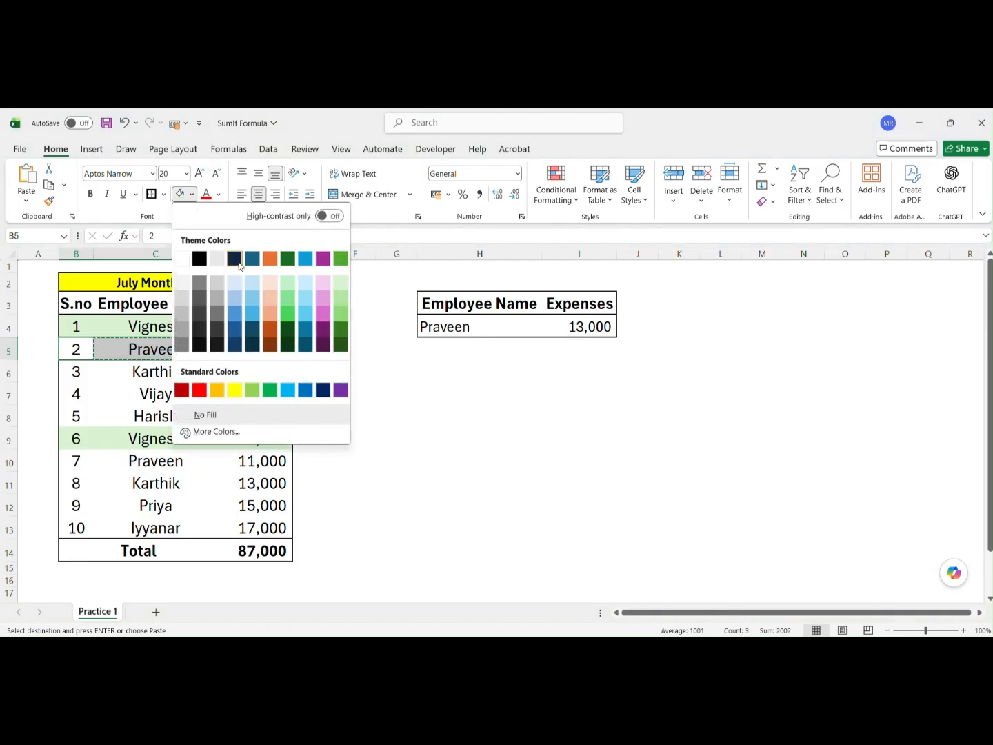
click(235, 281)
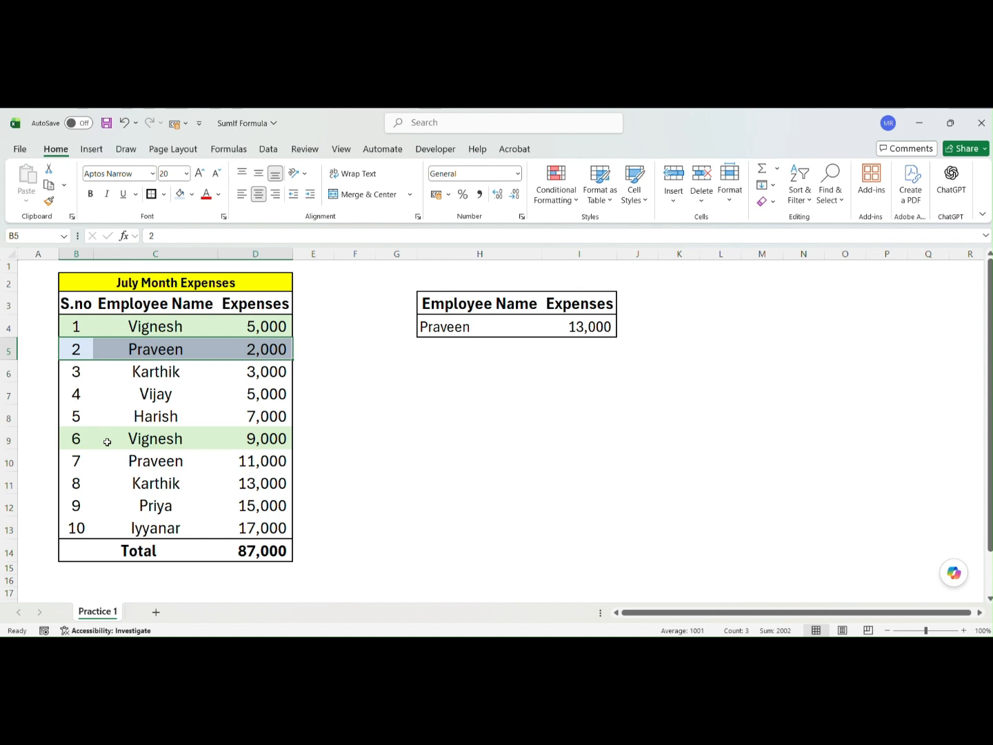
drag(85, 458, 240, 459)
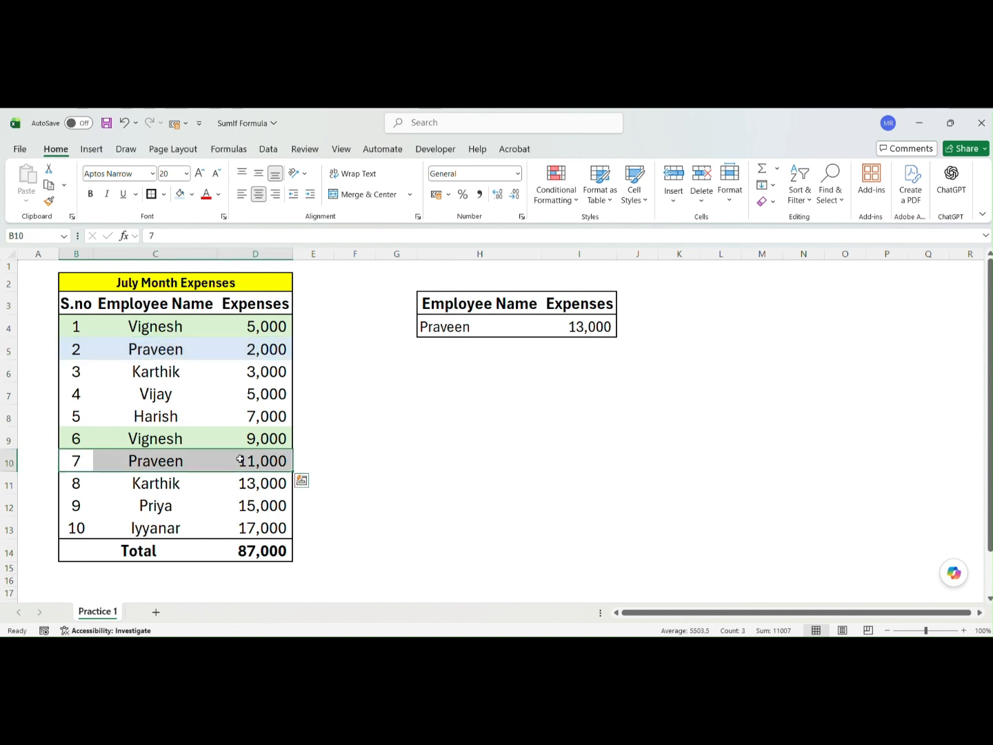
click(180, 195)
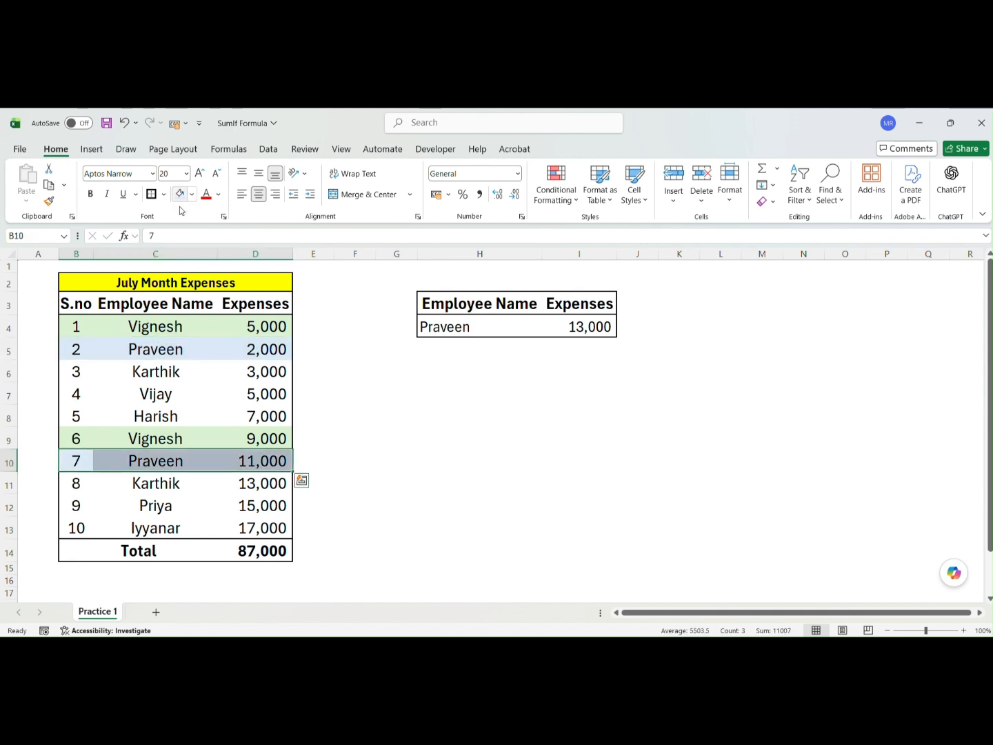
click(270, 346)
ctrl+click(267, 461)
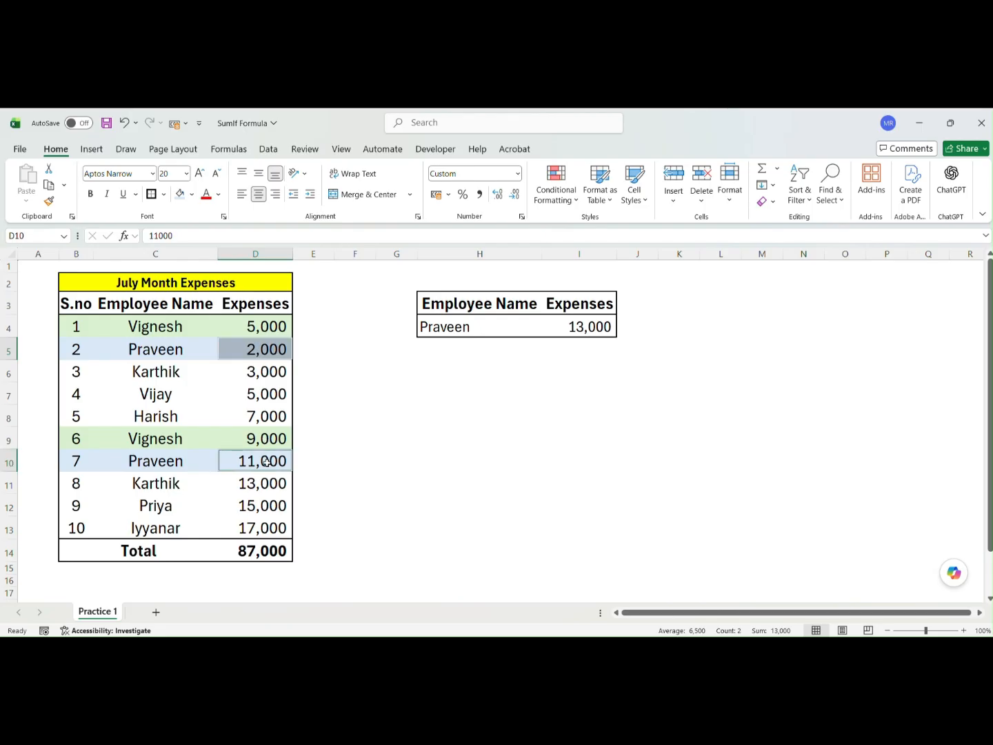
Replace the name in H4 with the employee name from C6, pasting values only, and check the formula cell I4
click(188, 407)
key(Up)
key(Down)
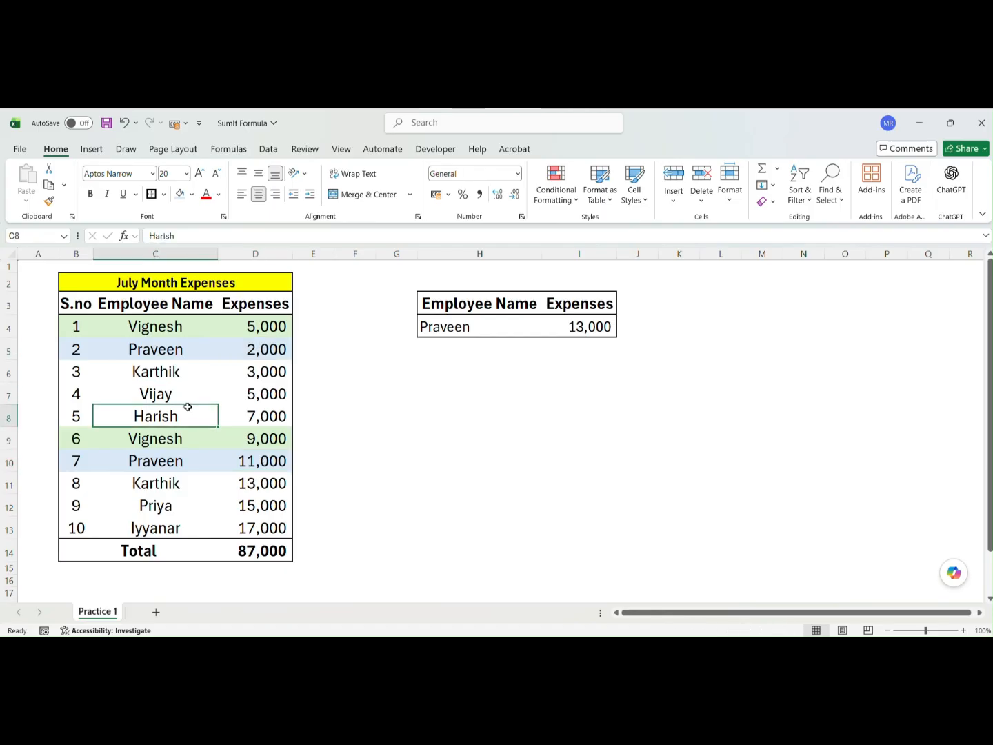
key(Up)
key(Up)
key(ctrl+c)
key(Right)
key(Right)
key(Right)
key(Right)
key(Up)
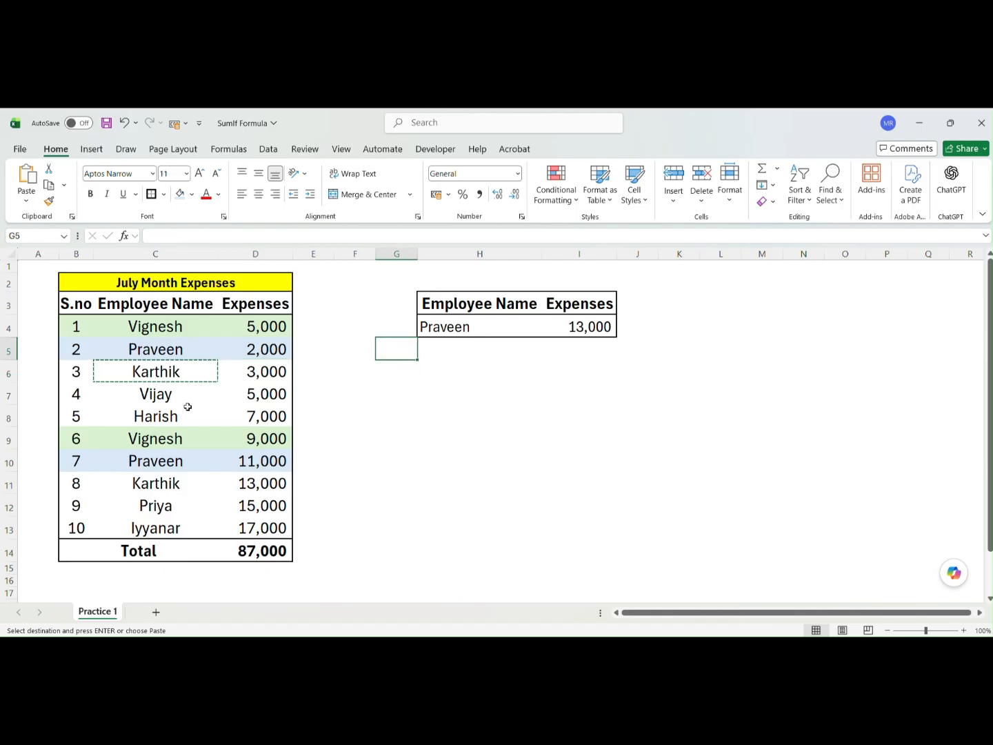
key(Right)
key(Up)
key(alt)
key(e)
key(s)
key(v)
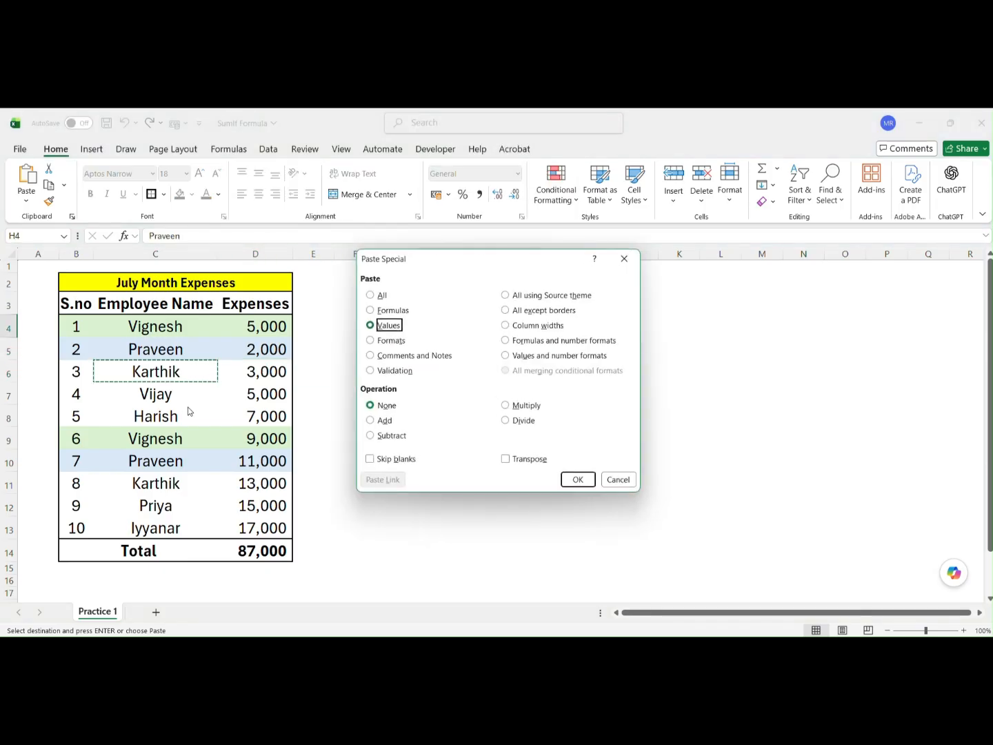
key(Return)
key(Down)
key(Up)
key(Right)
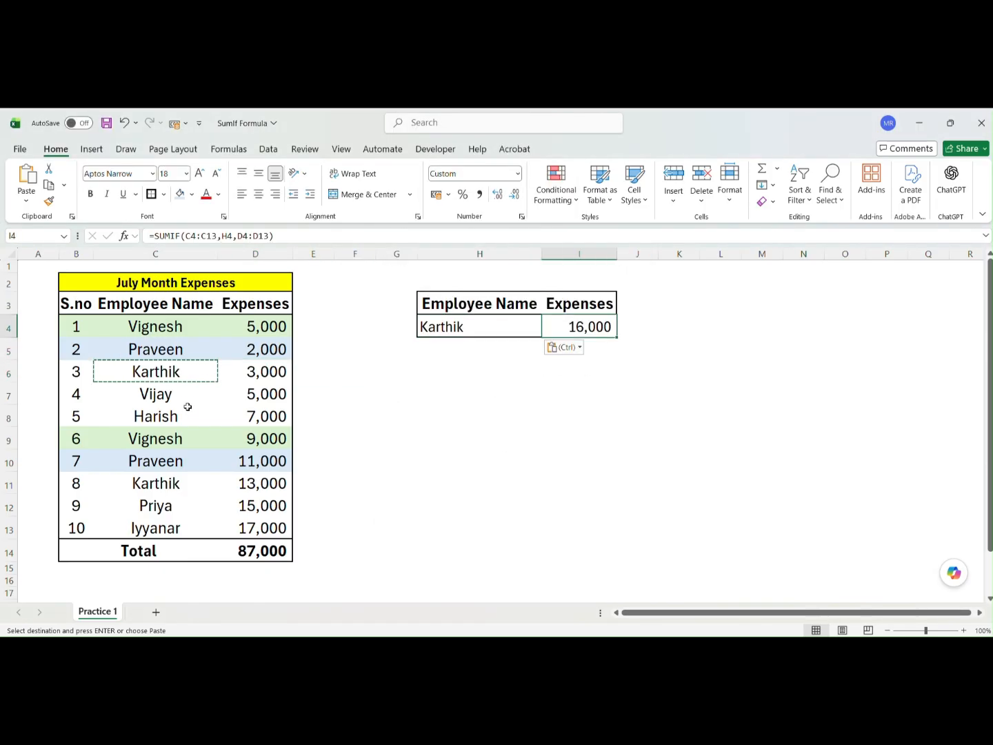
key(Right)
key(Left)
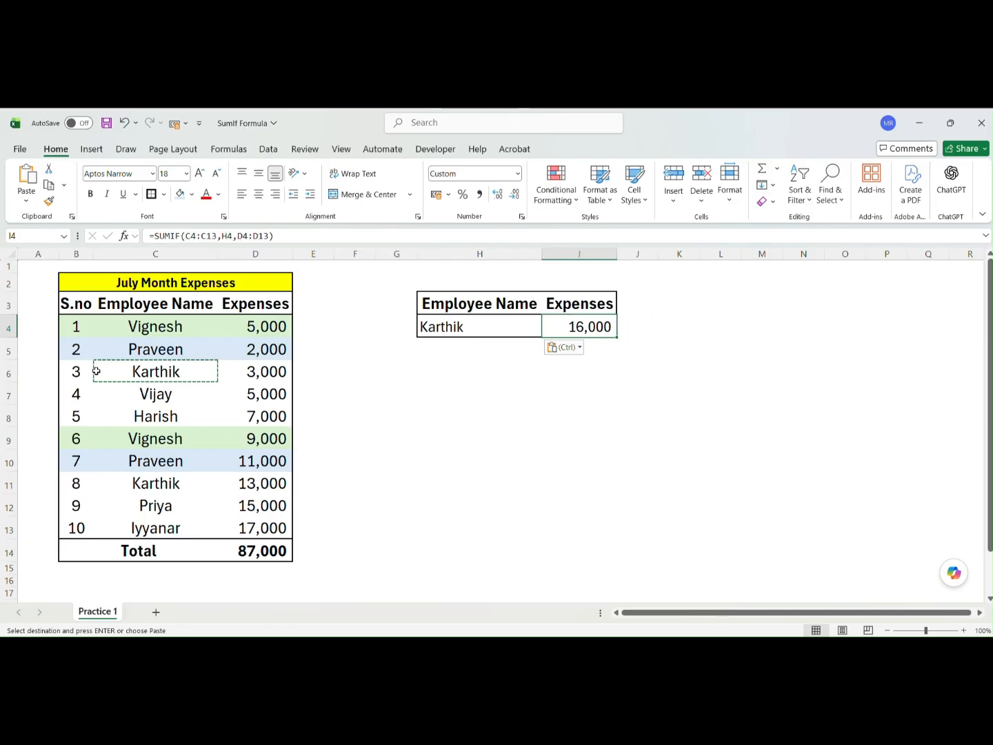
Fill the third employee's two rows, B6:D6 and B11:D11, with the lightest orange theme color
drag(82, 372, 224, 376)
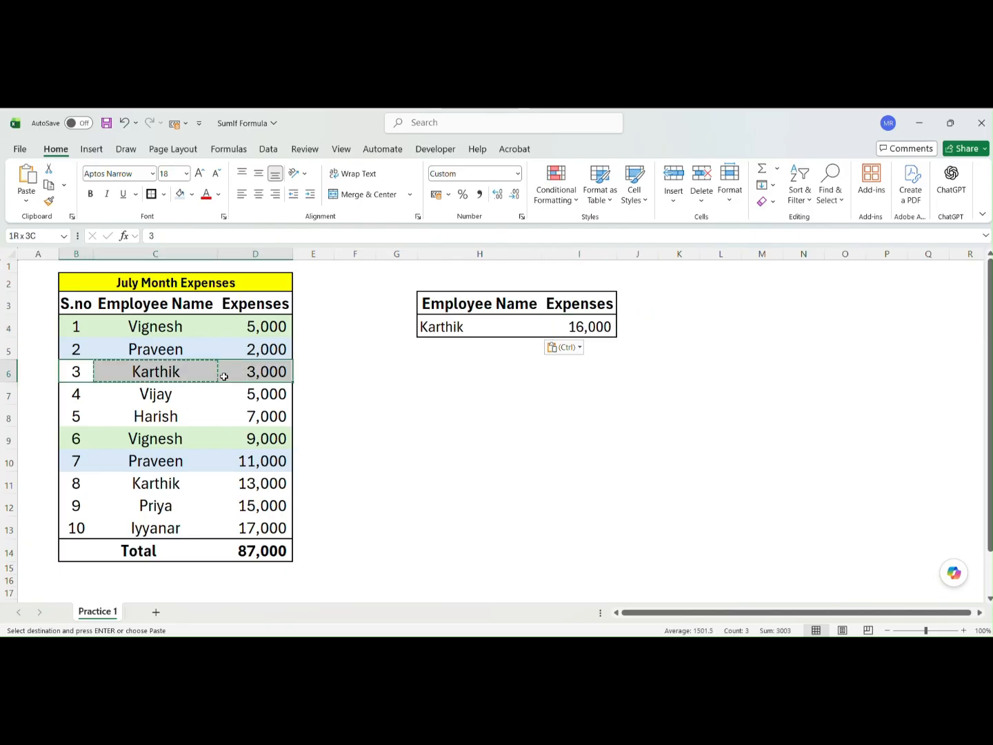
click(191, 193)
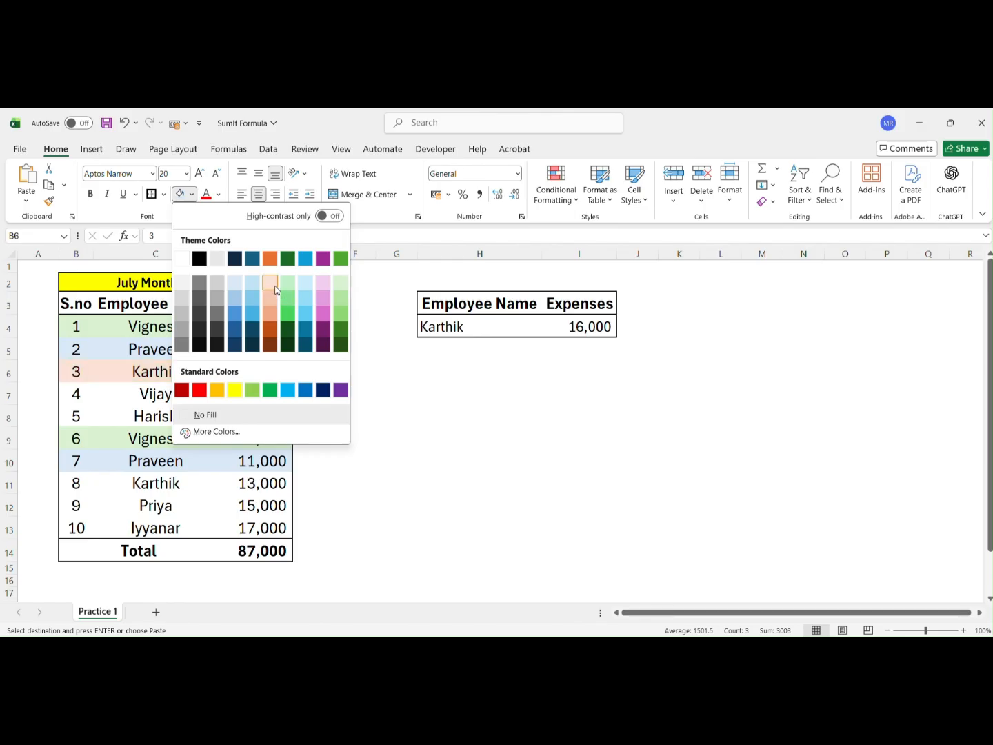
click(275, 288)
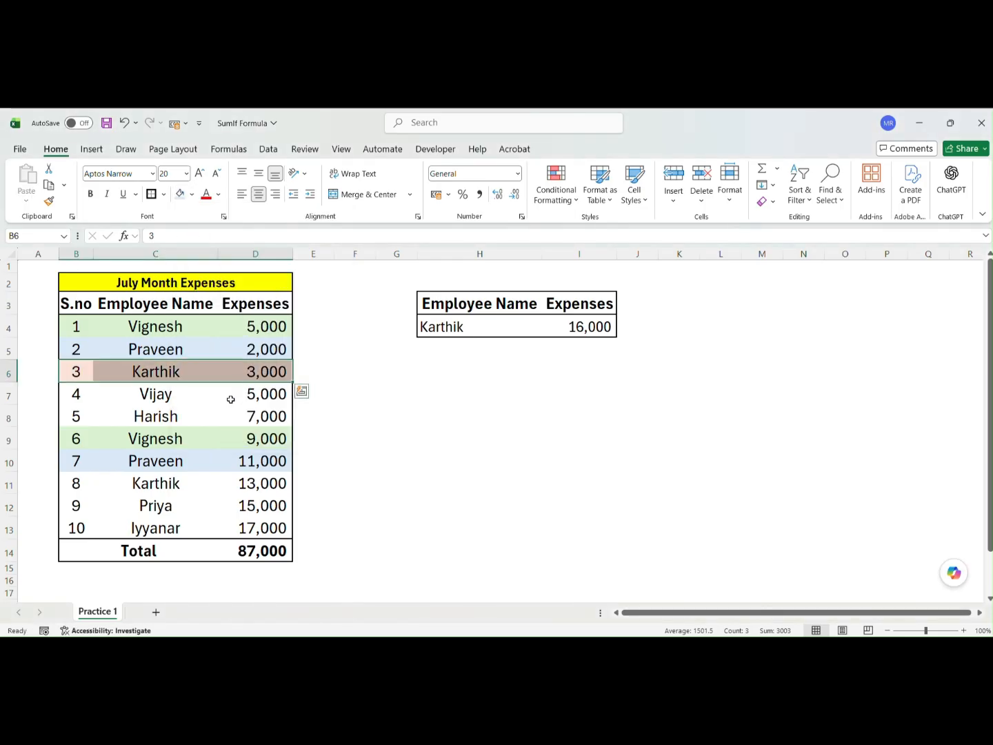
drag(82, 482, 224, 474)
click(181, 199)
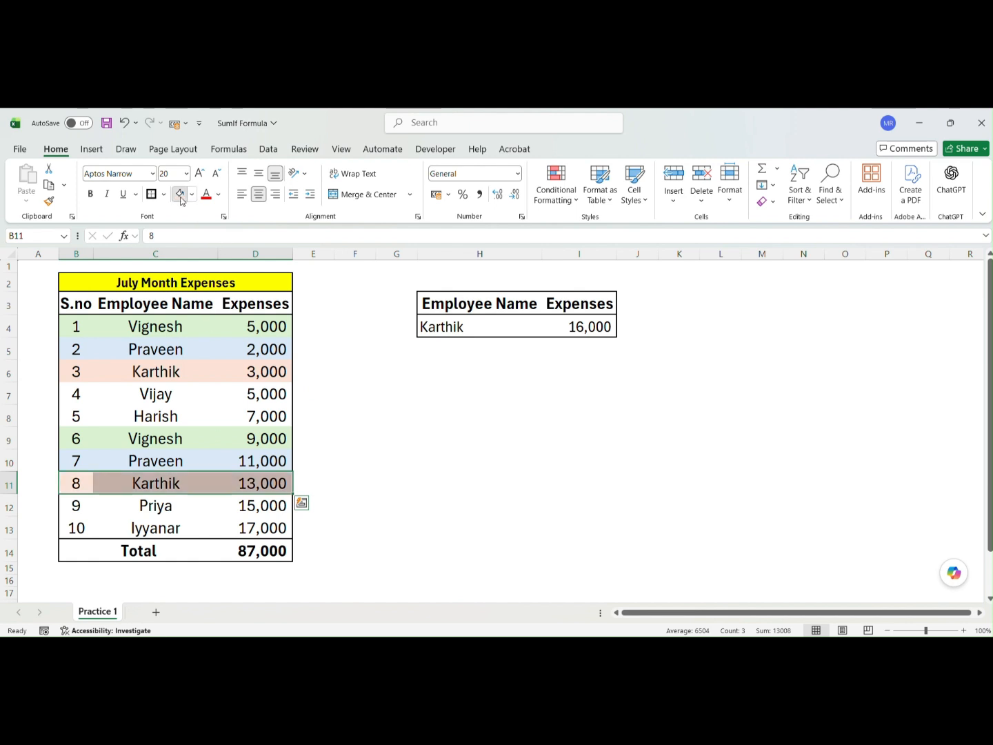